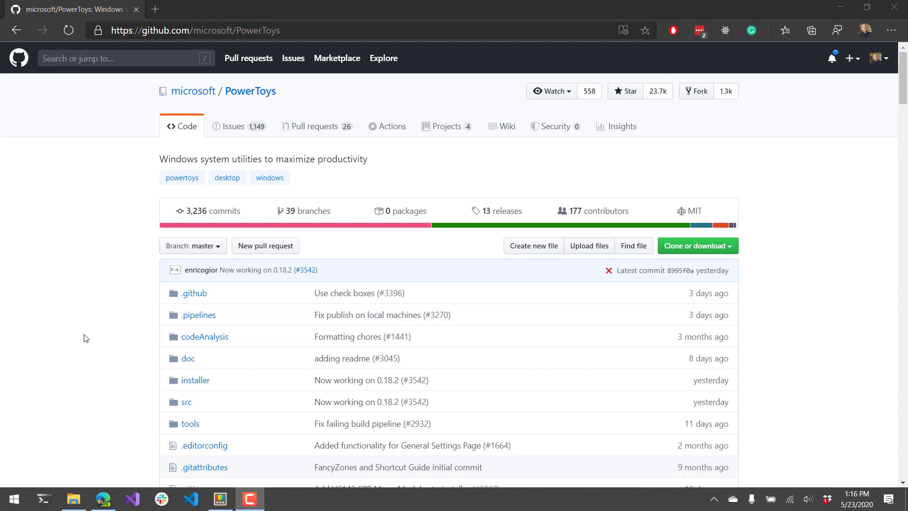
- Scroll the PowerToys README to the Image Resizer, Keyboard Manager and PowerToys Run descriptions and Requirements
scroll(86, 337, "down", 12)
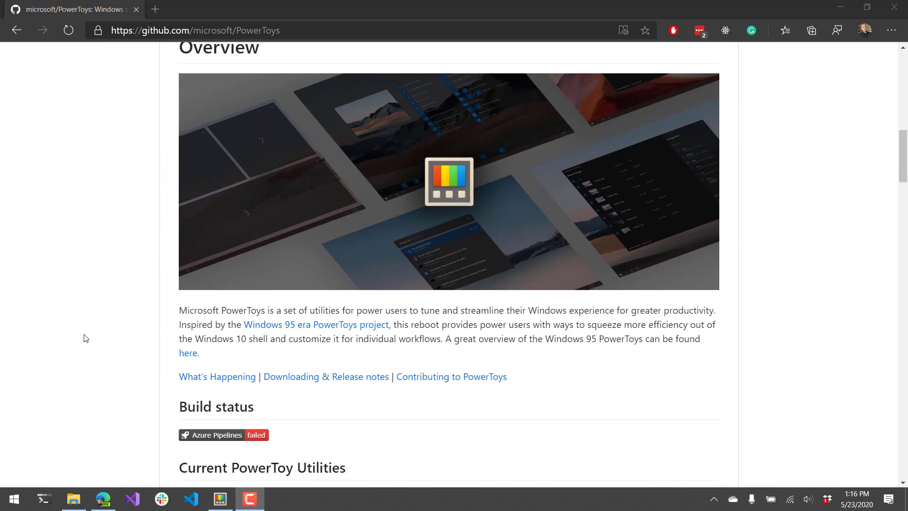
scroll(85, 337, "down", 20)
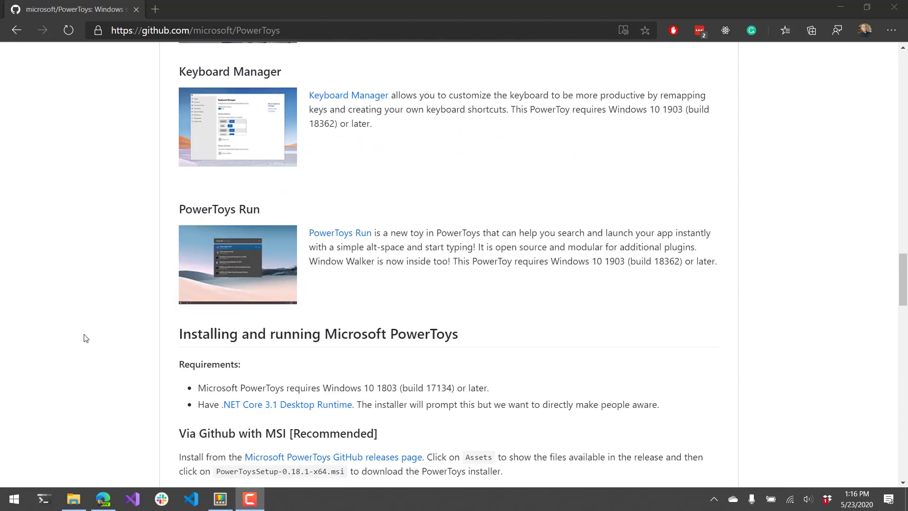
scroll(86, 338, "down", 3)
double_click(330, 232)
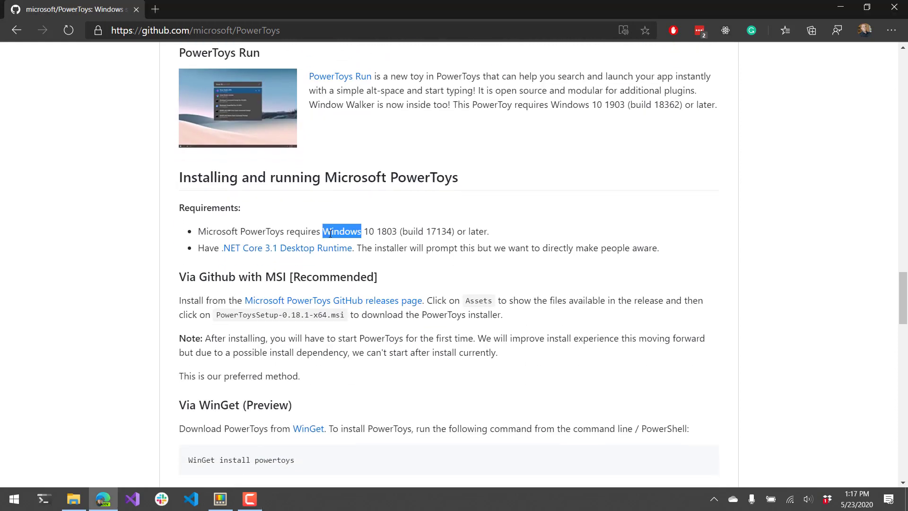
left_click(384, 234)
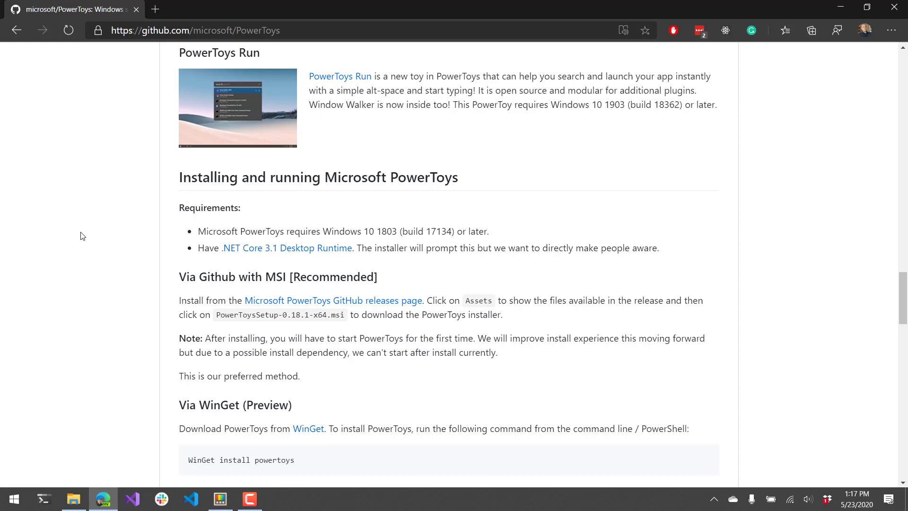
scroll(82, 236, "up", 6)
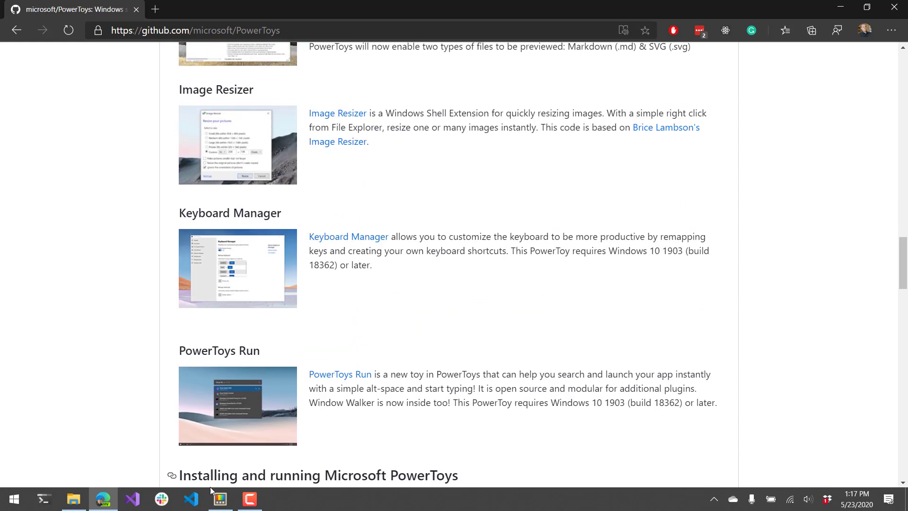
- Bring PowerToys Settings to the front and show its FancyZones page
left_click(218, 502)
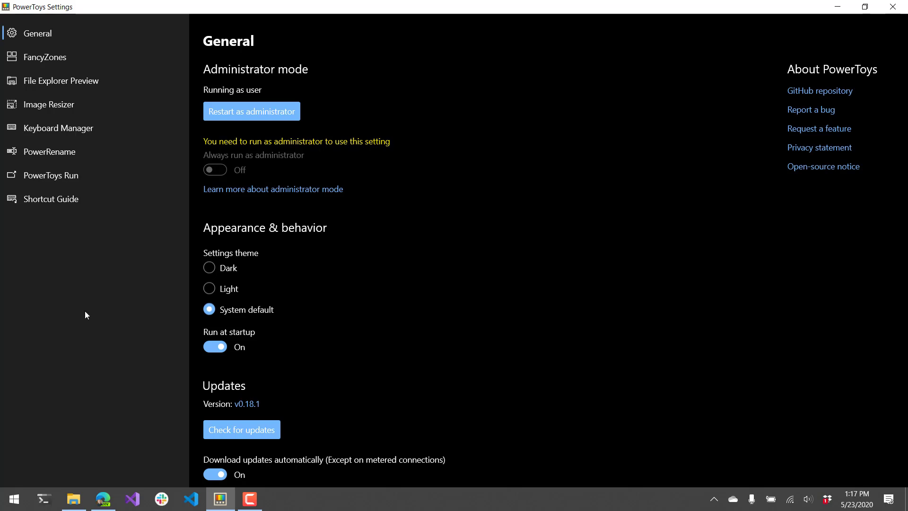
left_click(85, 58)
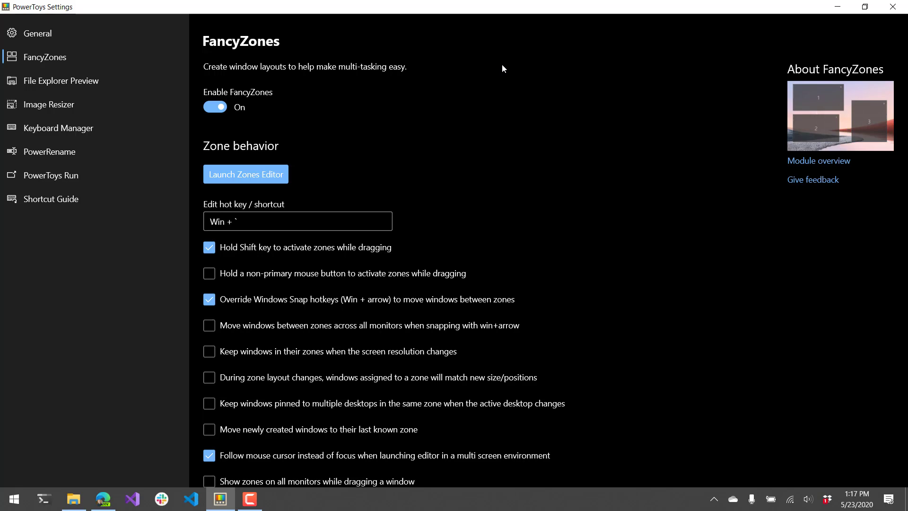
- In the Zones Editor, preview the Focus, Columns, Rows and Grid templates, then apply Columns
left_click(250, 175)
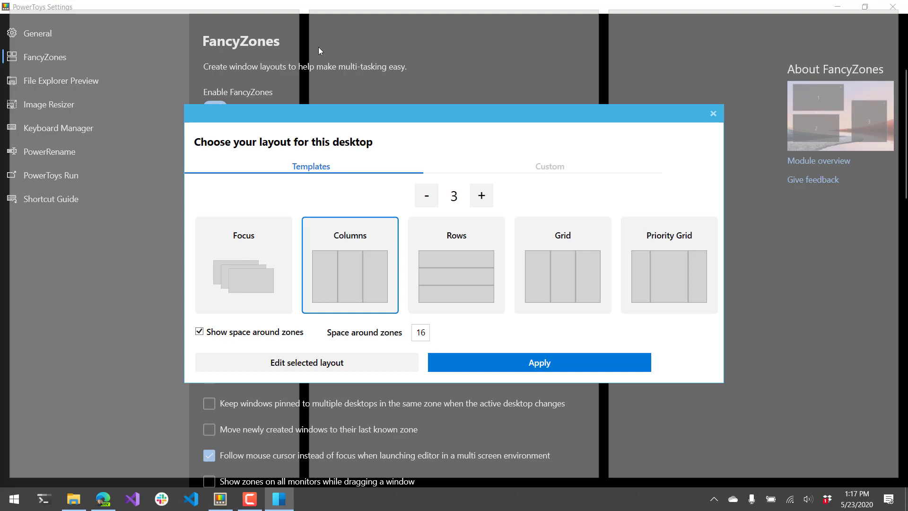
left_click(245, 250)
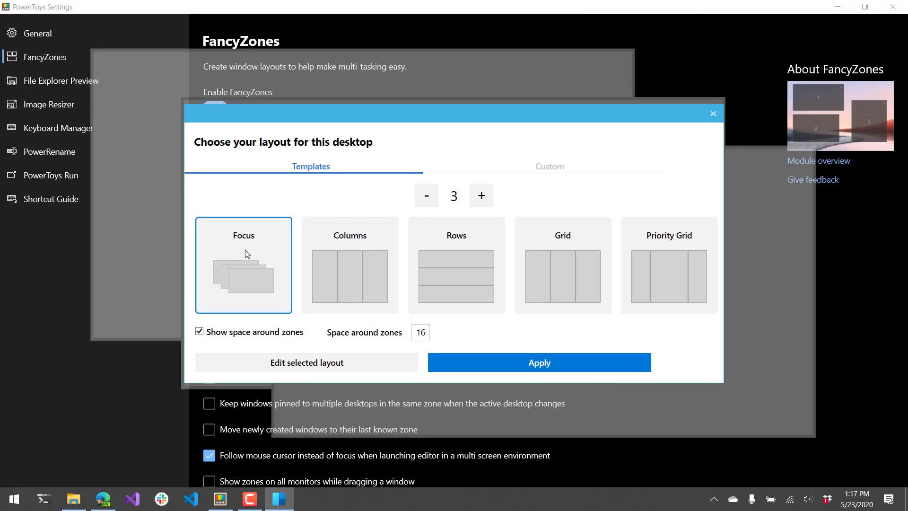
left_click(347, 254)
left_click(457, 245)
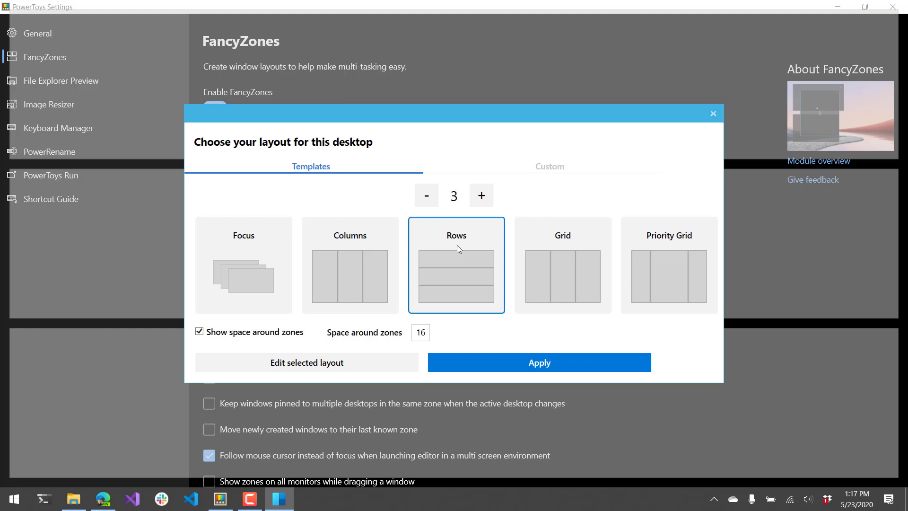
left_click(581, 251)
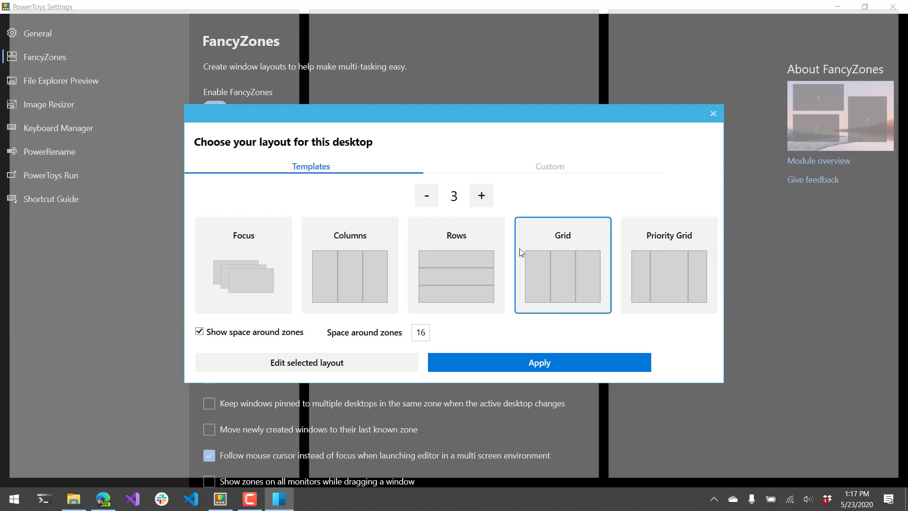
left_click(372, 265)
left_click(515, 363)
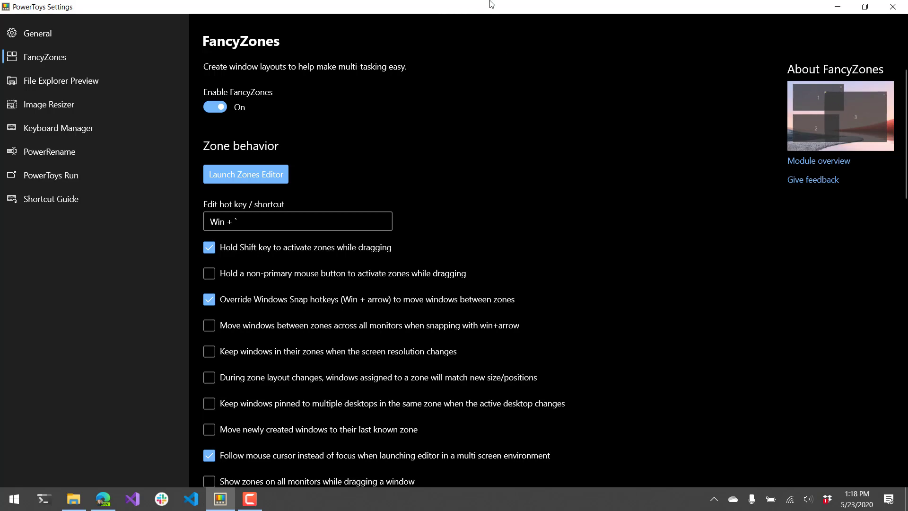
- Restore the settings window, snap it to the left and right halves, then maximize it
double_click(491, 4)
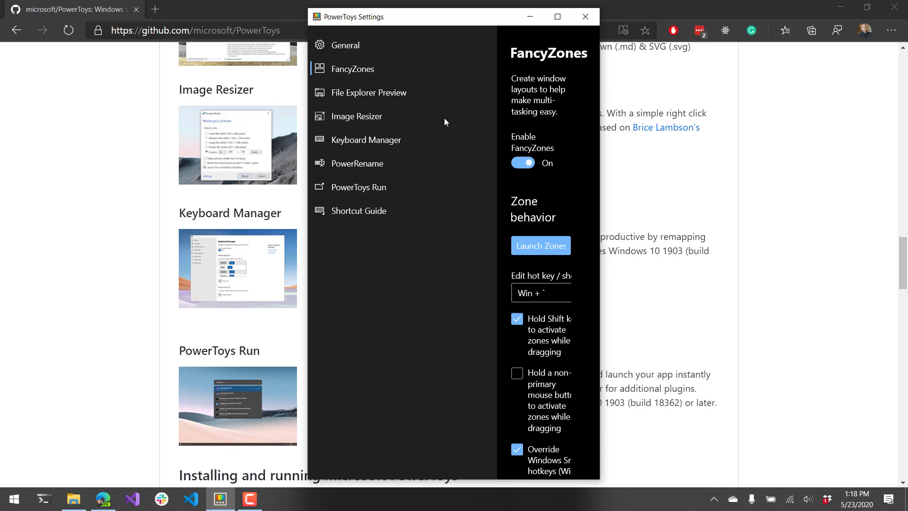
key("super+Left")
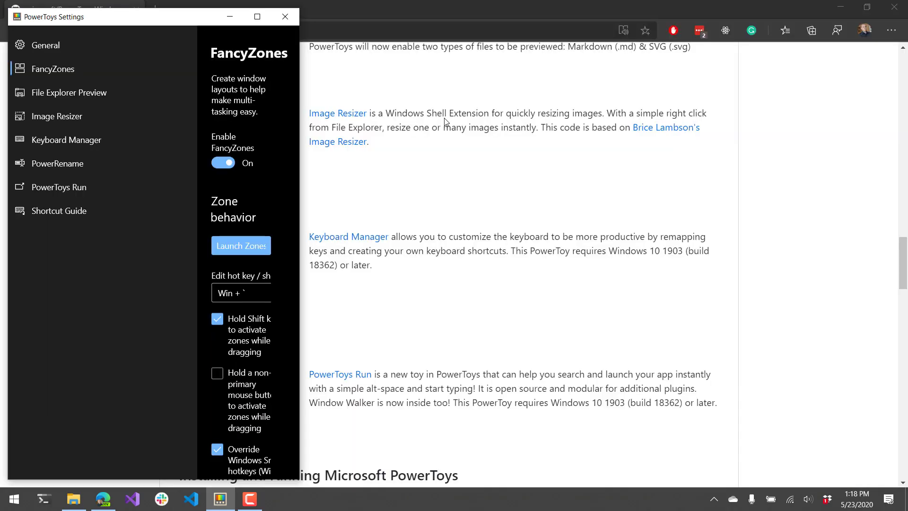
key("super+Right")
key("super+Right")
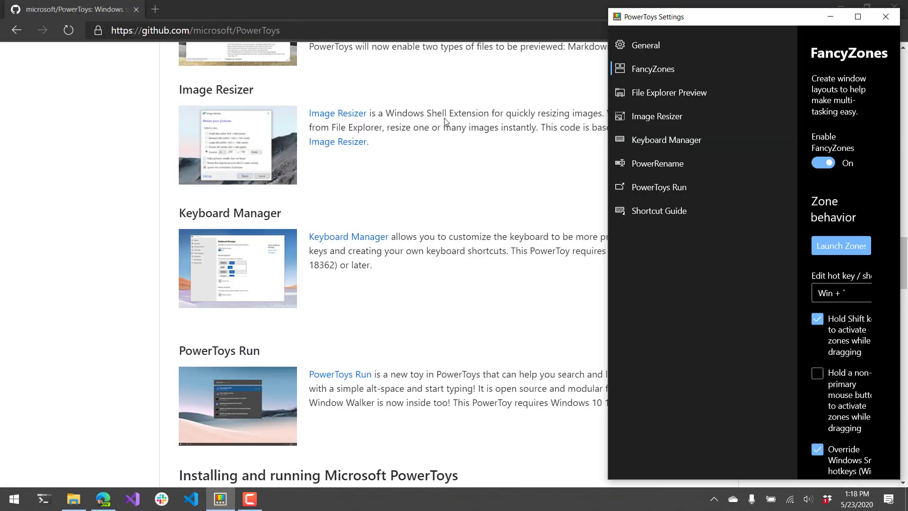
key("super+Left")
key("super+Left")
key("super+Right")
key("super+Right")
key("super+Left")
key("super+Up")
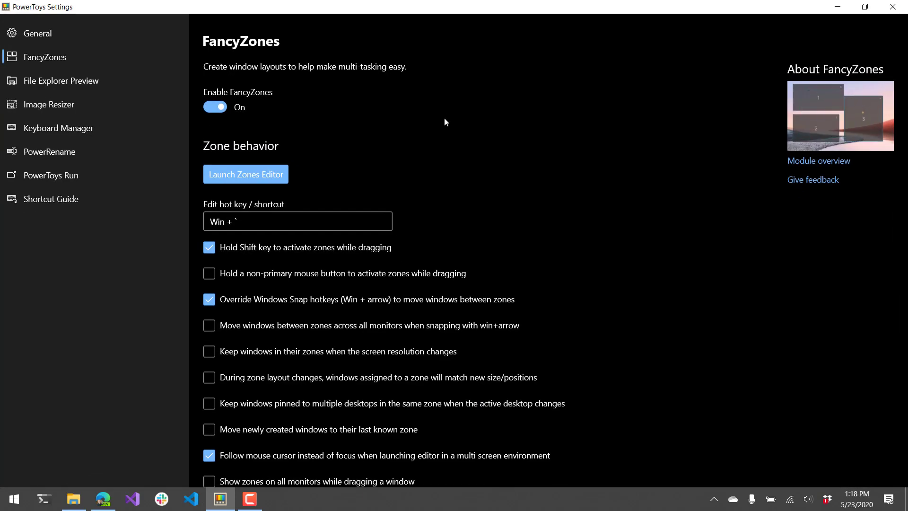
- Scroll through the FancyZones options and show the File Explorer Preview page
scroll(551, 126, "down", 1)
scroll(551, 126, "down", 2)
scroll(550, 125, "up", 3)
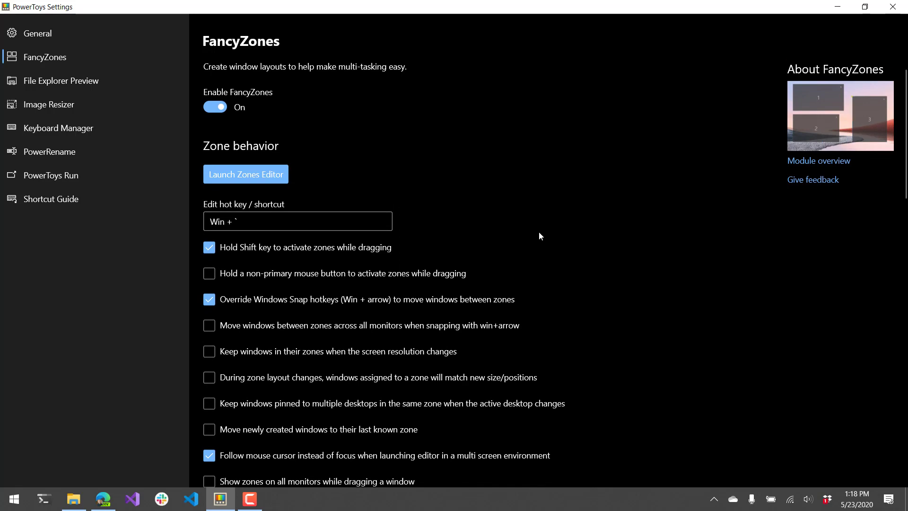
left_click(117, 89)
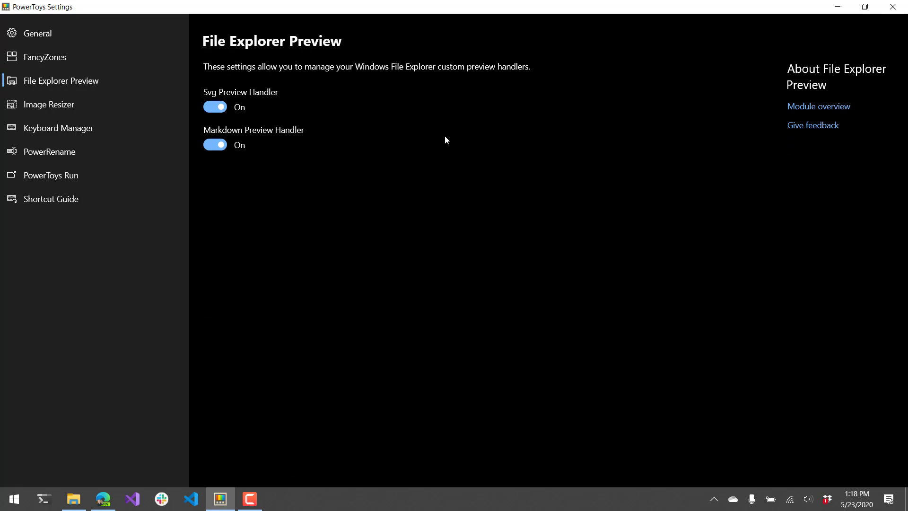
- In File Explorer, go to the universal folder under C:\src
left_click(74, 499)
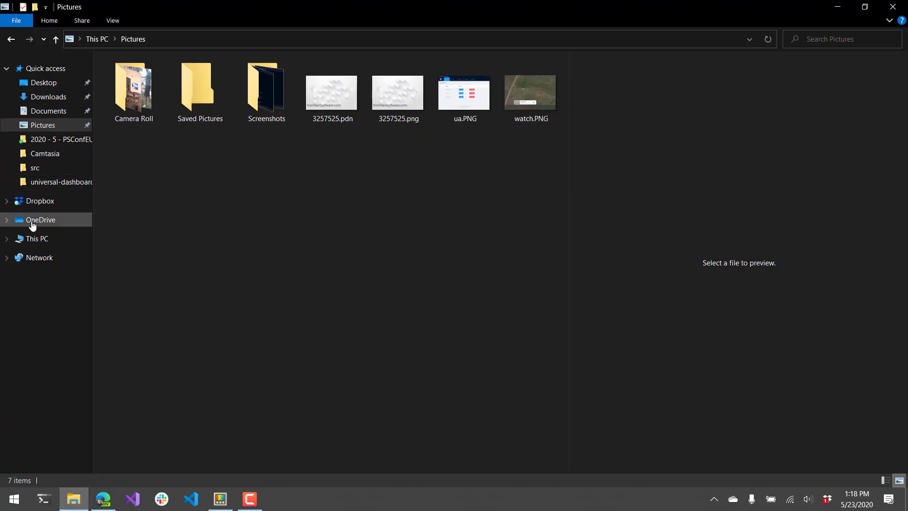
right_click(36, 238)
left_click(170, 225)
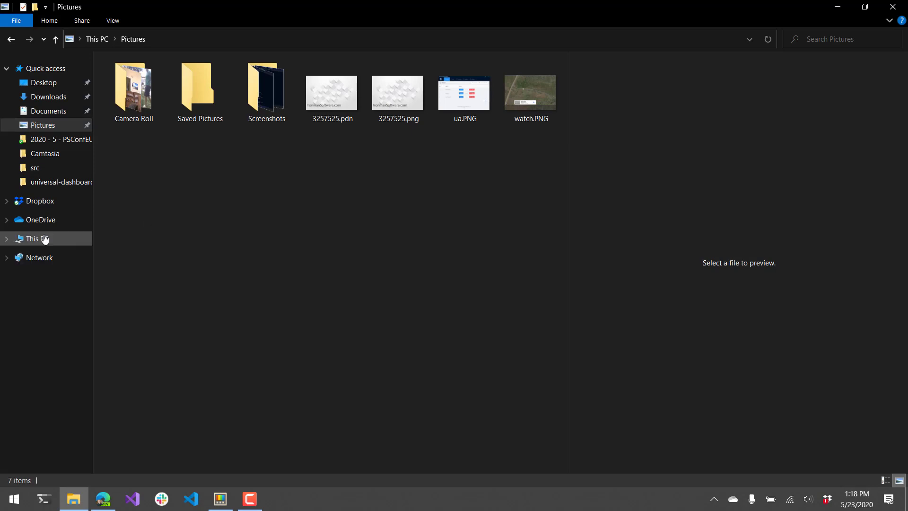
left_click(42, 238)
double_click(157, 209)
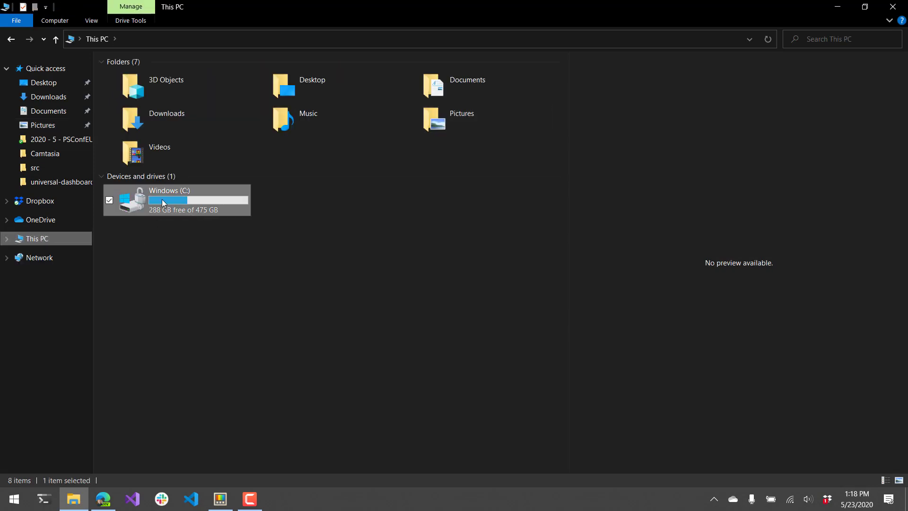
double_click(138, 219)
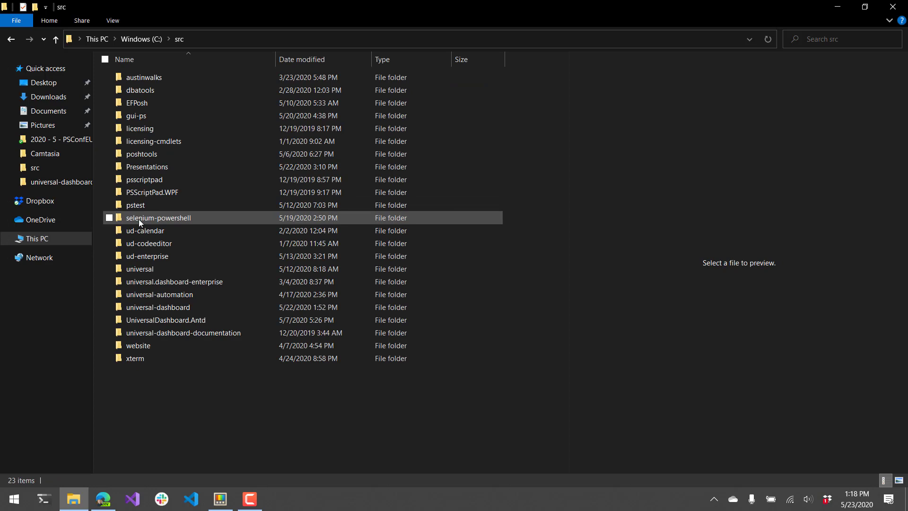
double_click(129, 271)
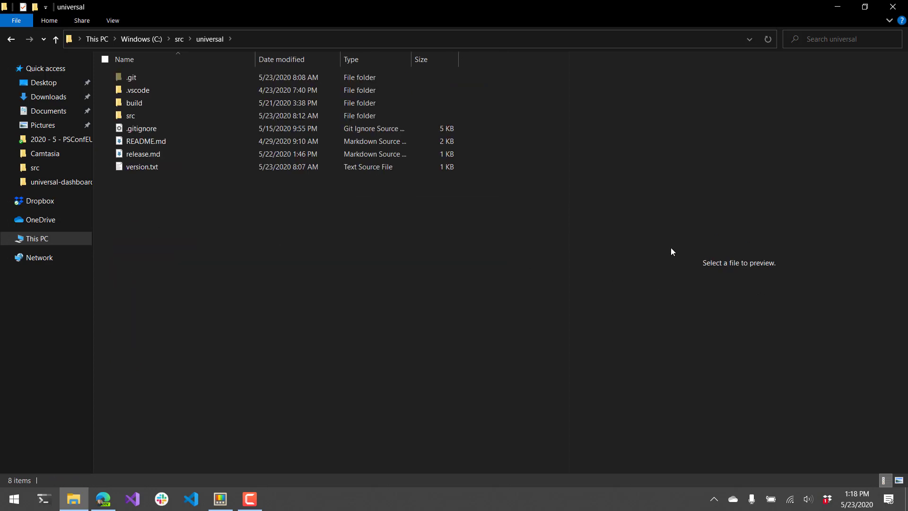
- Turn on the preview pane and preview README.md
left_click(114, 21)
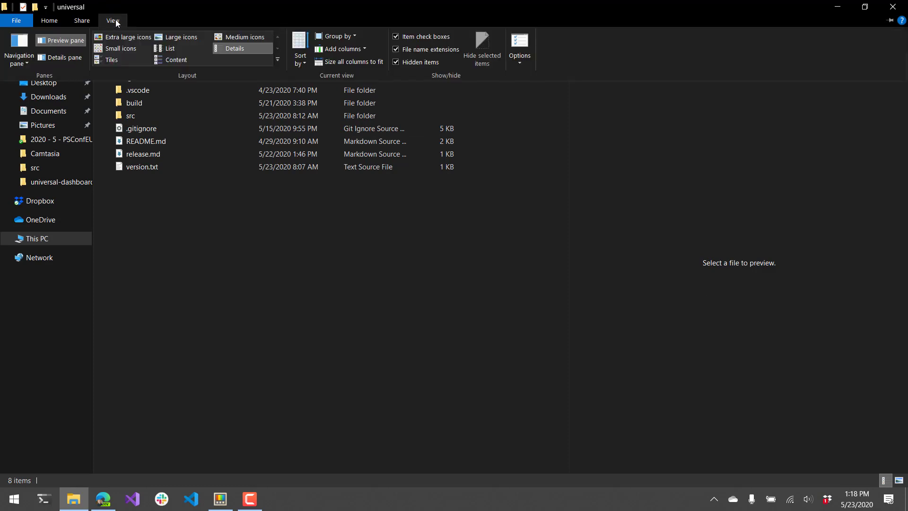
key("Escape")
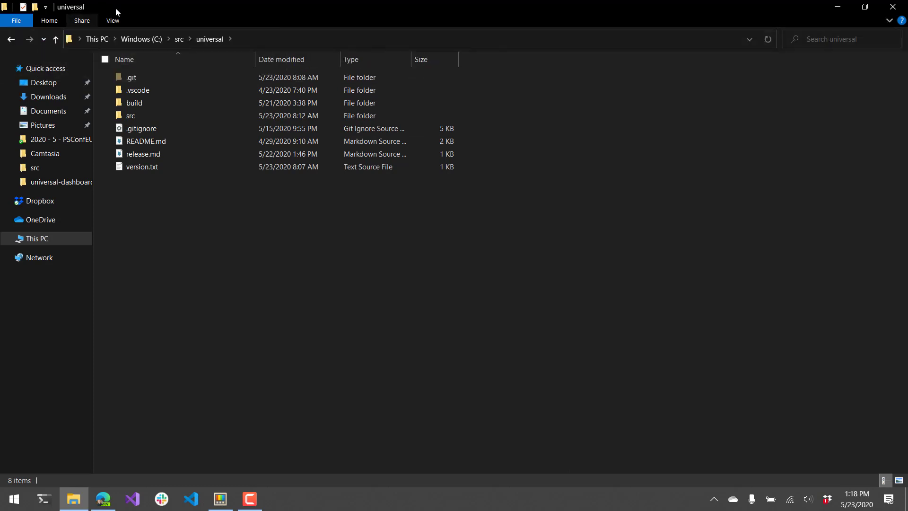
right_click(113, 21)
left_click(109, 16)
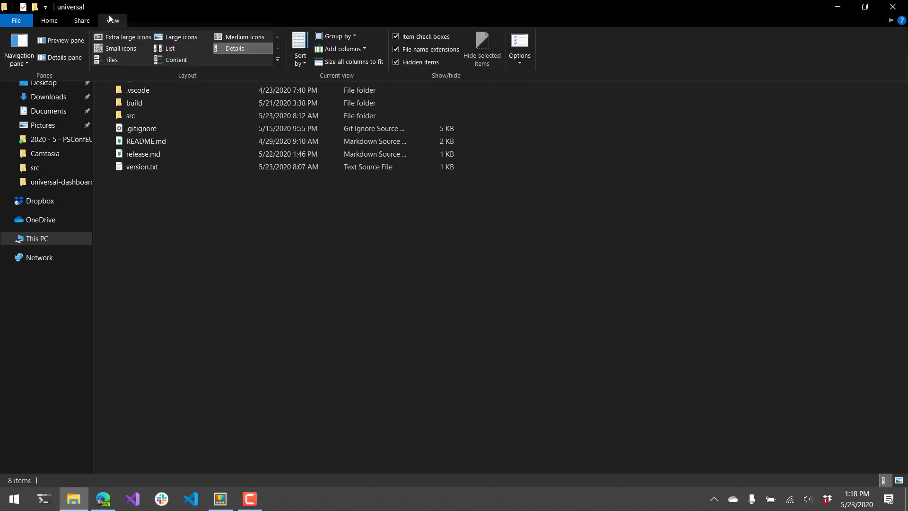
left_click(66, 39)
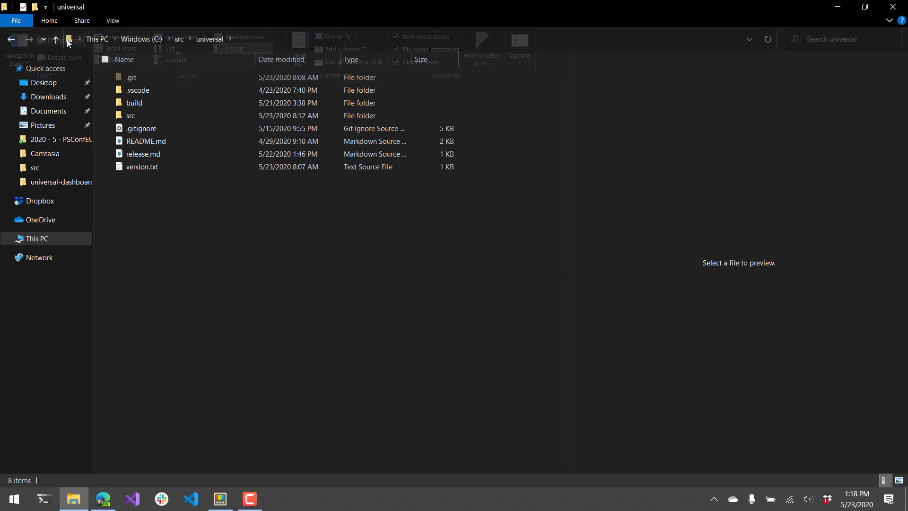
left_click(182, 143)
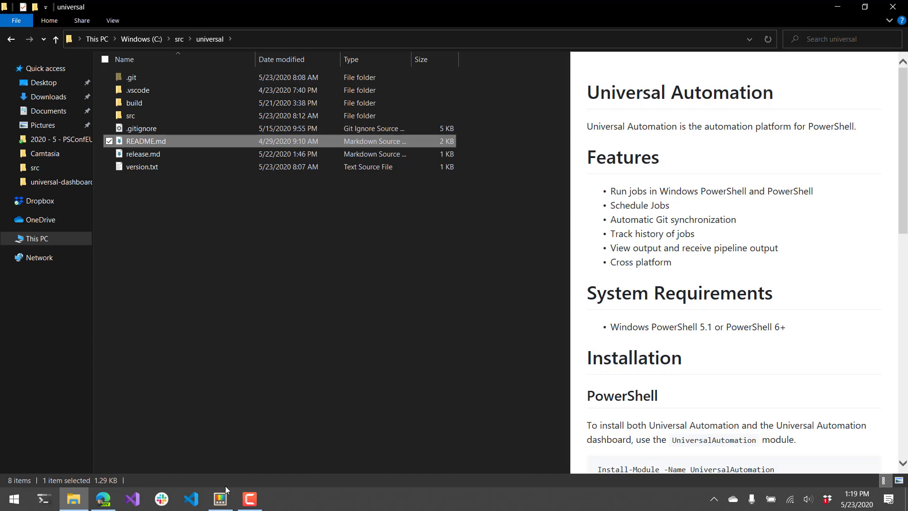
- View the Image Resizer page's Small, Medium, Large and Phone sizes, then return to File Explorer
left_click(221, 499)
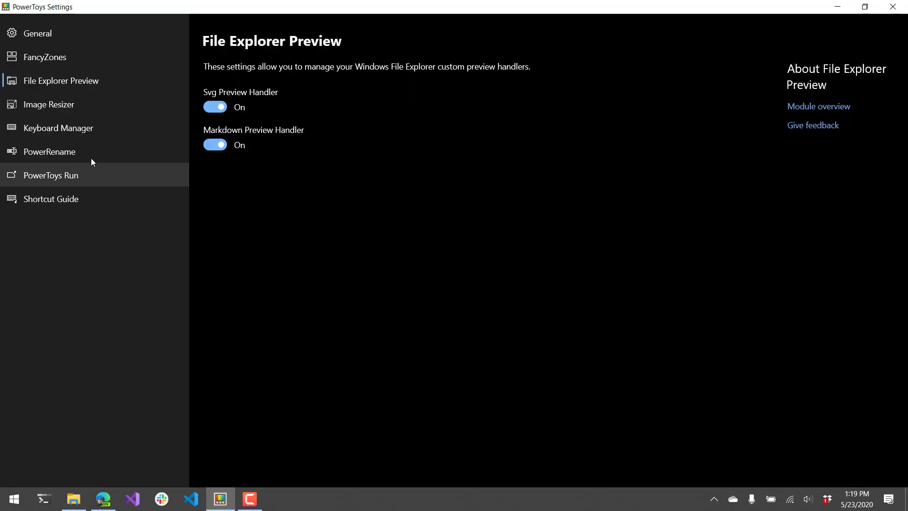
left_click(78, 103)
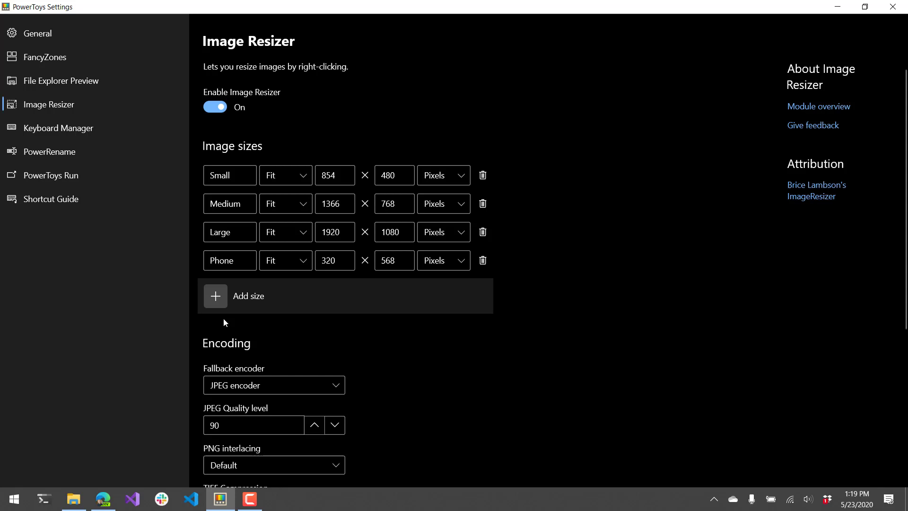
left_click(80, 499)
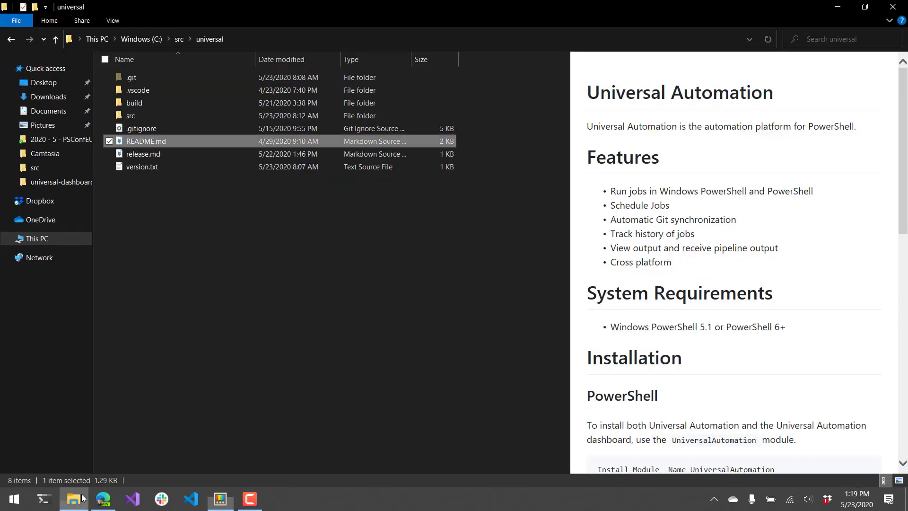
- Resize ua.PNG in Pictures to the Small 854 × 480 size, creating ua (Small).PNG
left_click(34, 125)
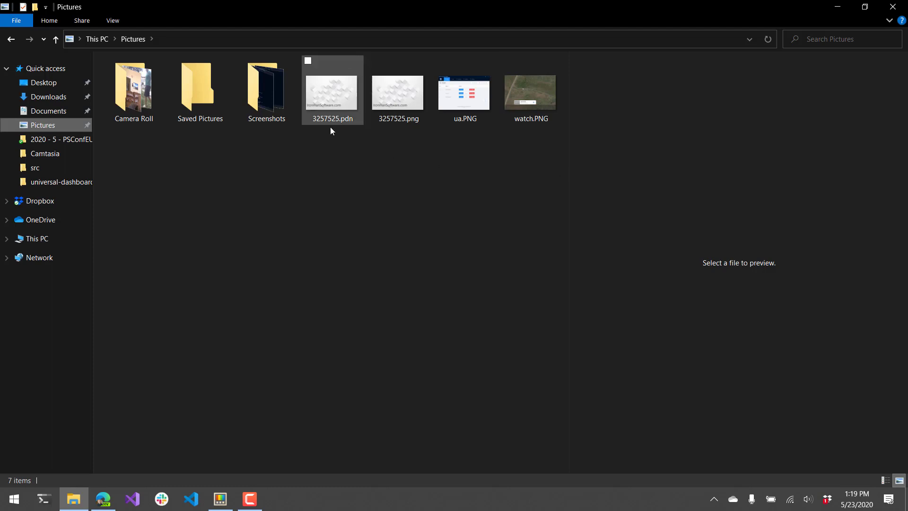
left_click(448, 82)
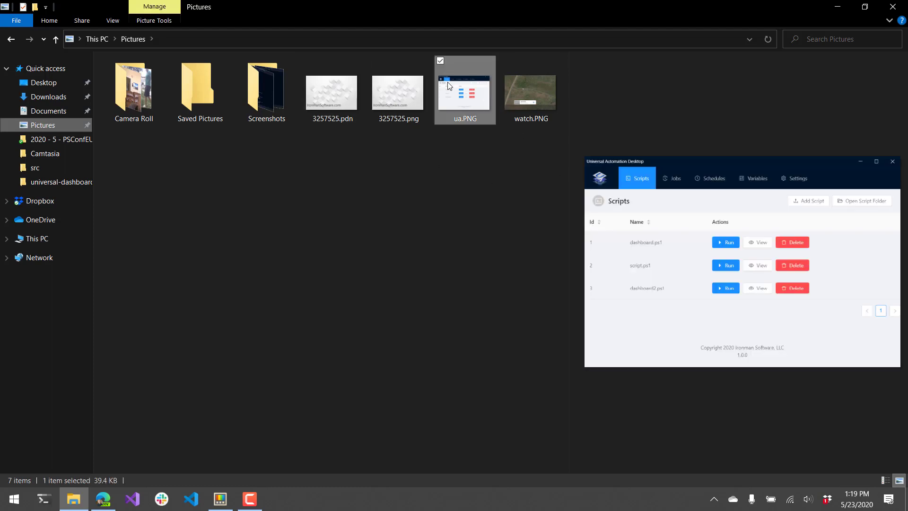
right_click(448, 81)
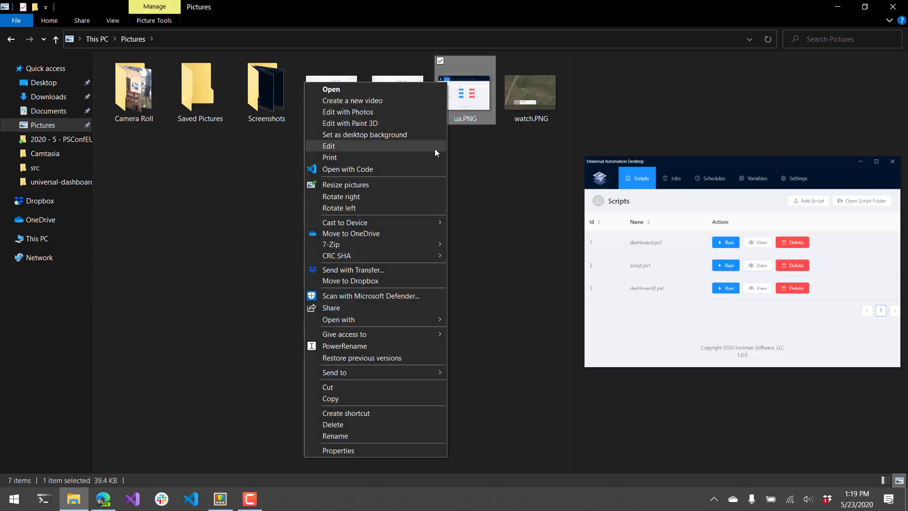
left_click(389, 185)
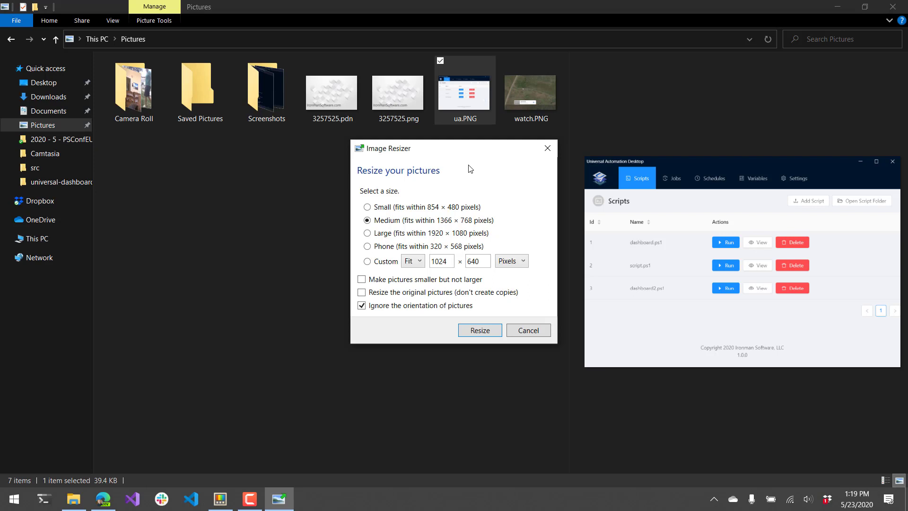
left_click(408, 208)
left_click(478, 331)
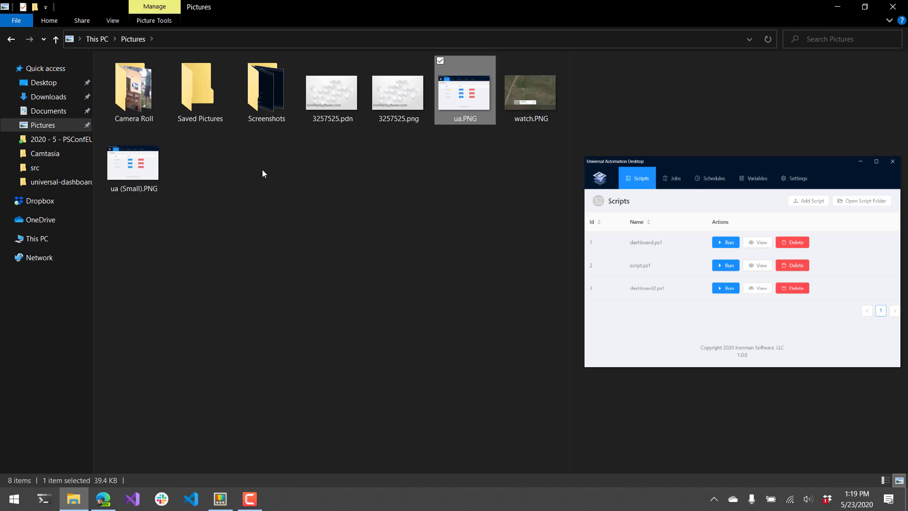
mouse_move(151, 177)
left_click(332, 179)
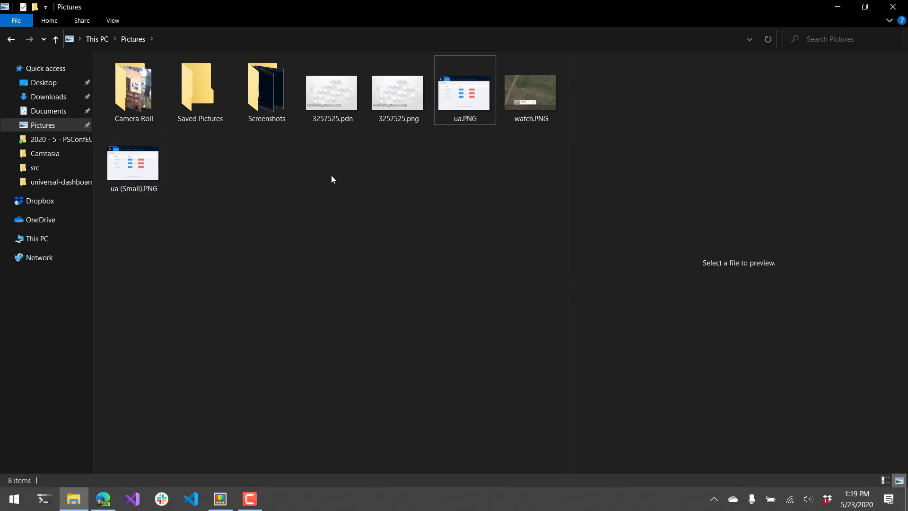
- Switch to PowerToys Settings and show the Keyboard Manager page
left_click(221, 499)
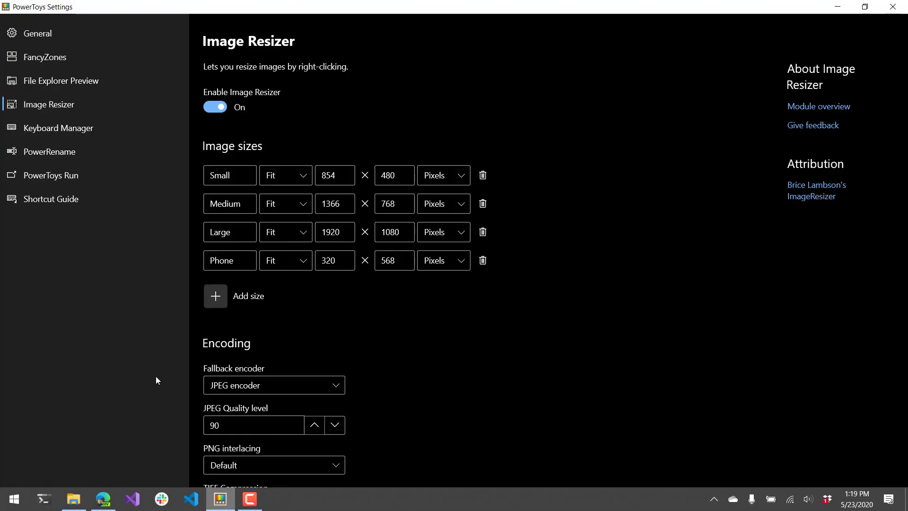
left_click(82, 130)
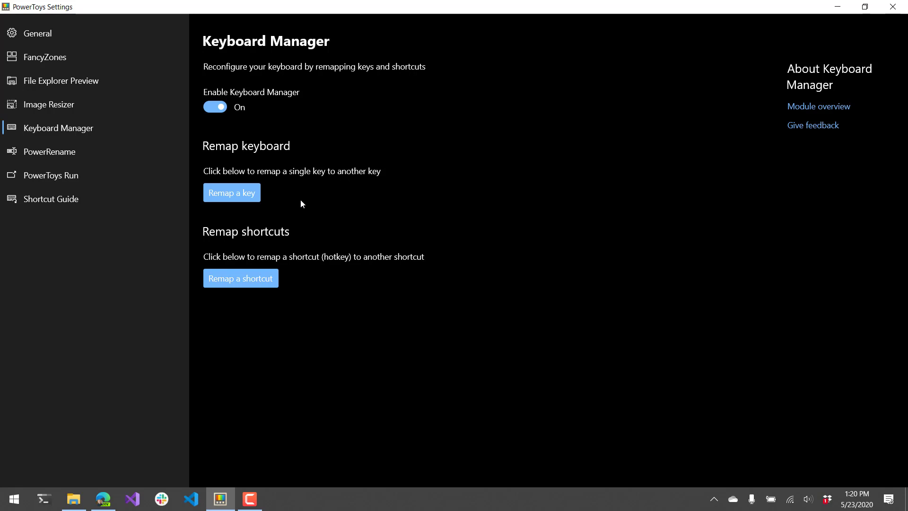
- In Remap Keyboard, add a mapping from key A to key B and apply it
left_click(225, 197)
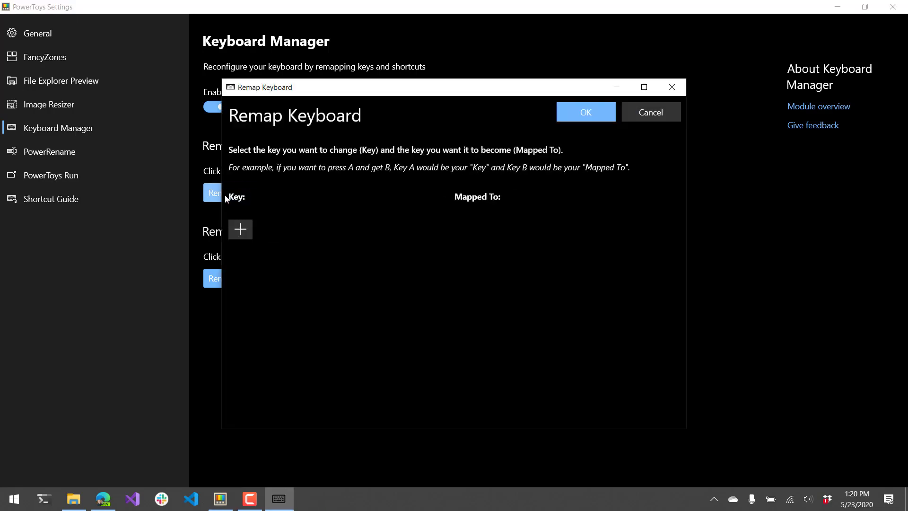
left_click(236, 230)
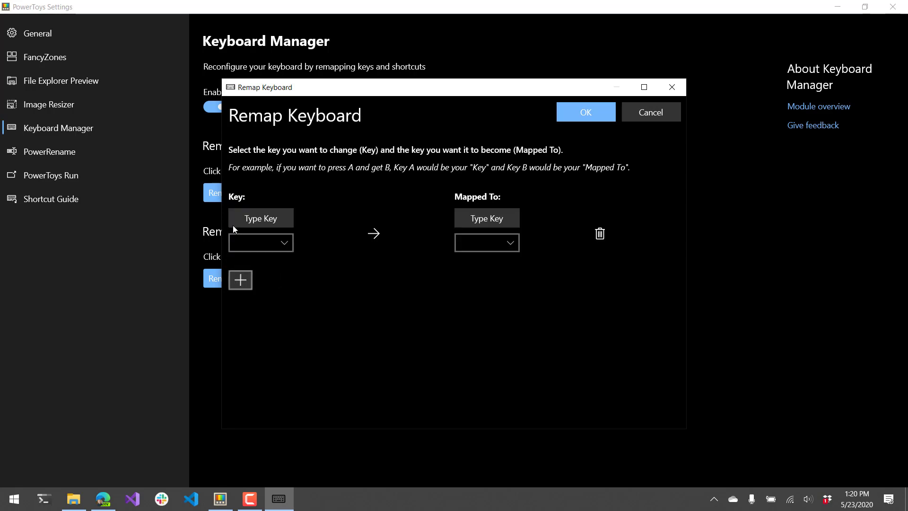
left_click(256, 218)
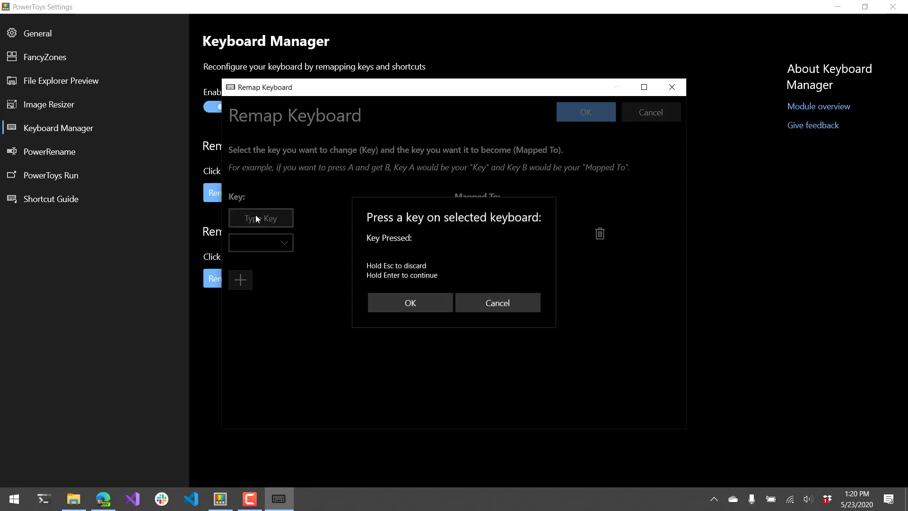
key("a")
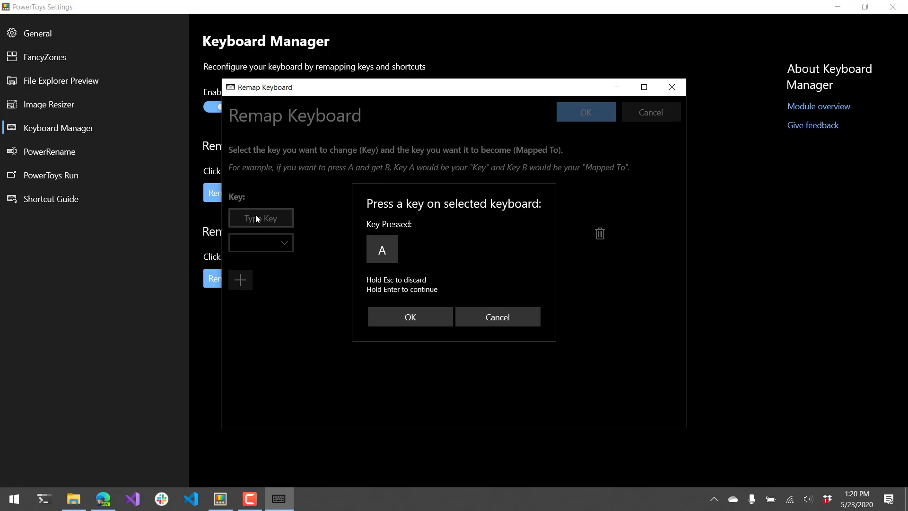
key("Return")
key("a")
left_click(388, 309)
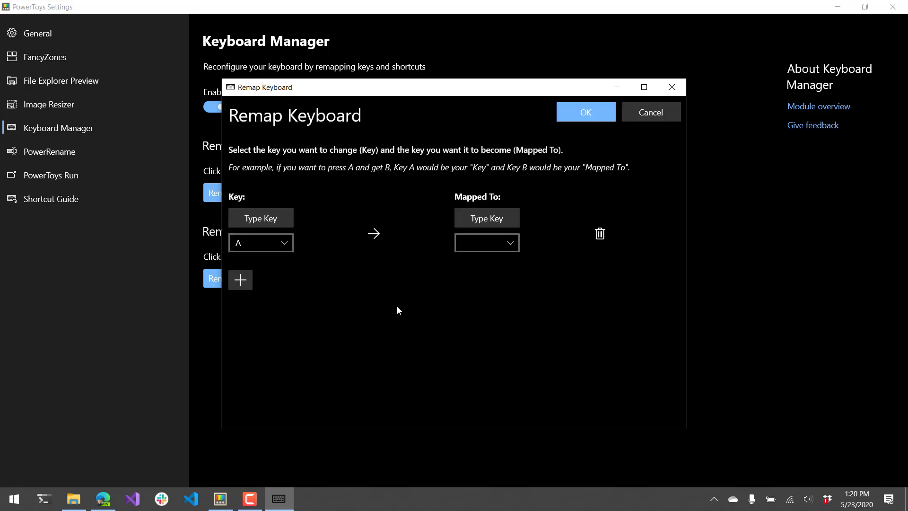
left_click(502, 217)
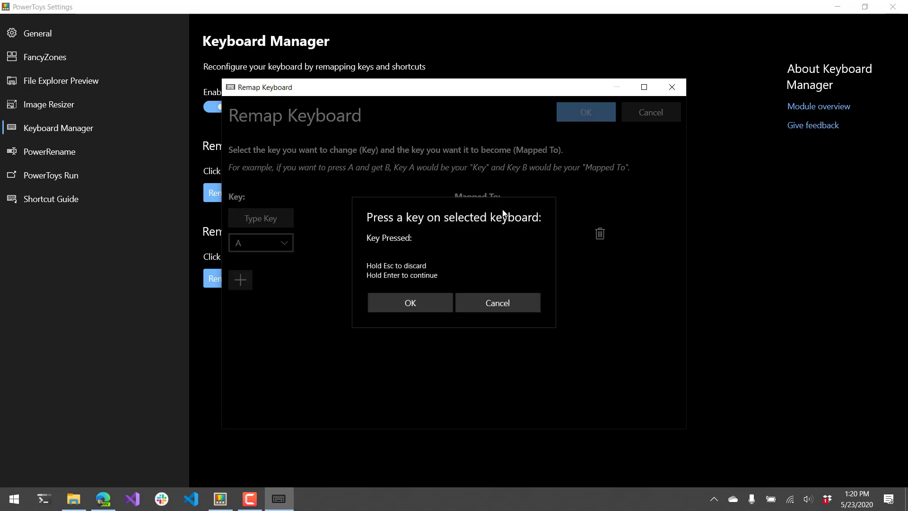
key("b")
left_click(423, 315)
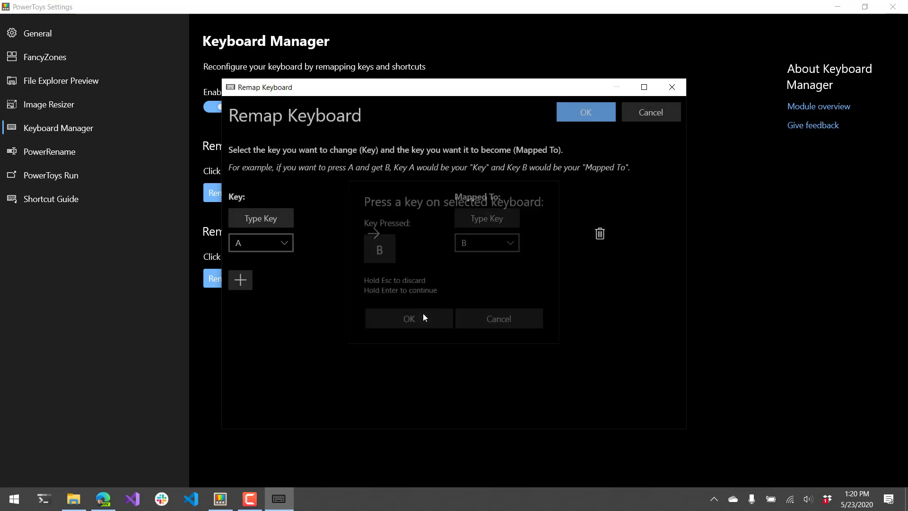
left_click(576, 115)
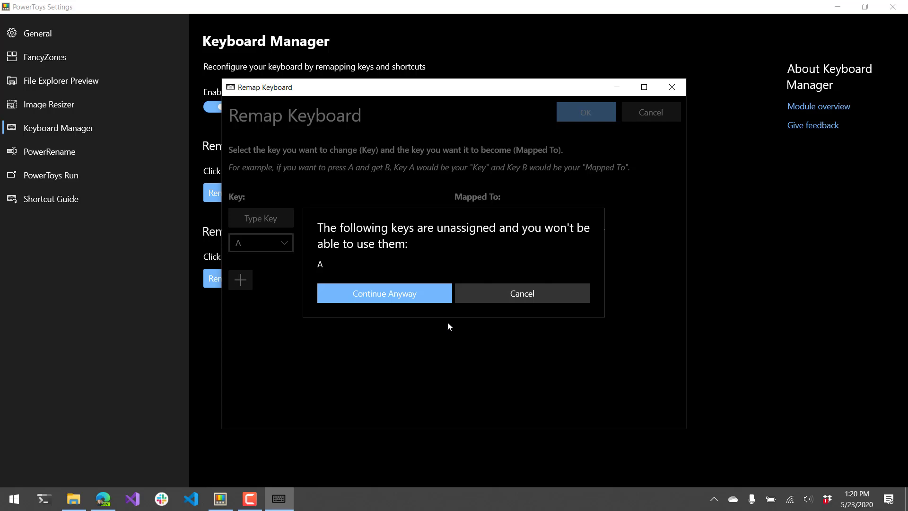
- Accept the unassigned-A warning and test the remap by typing in the Run box
left_click(410, 295)
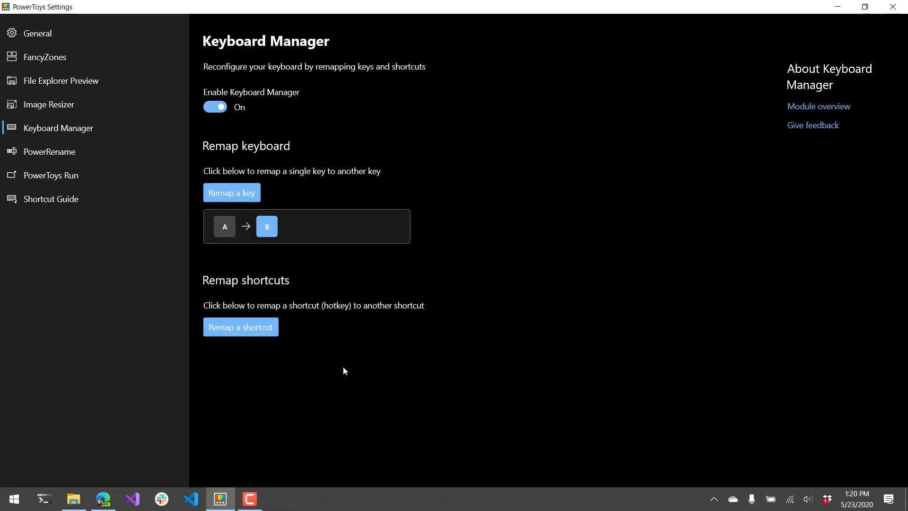
key("super+r")
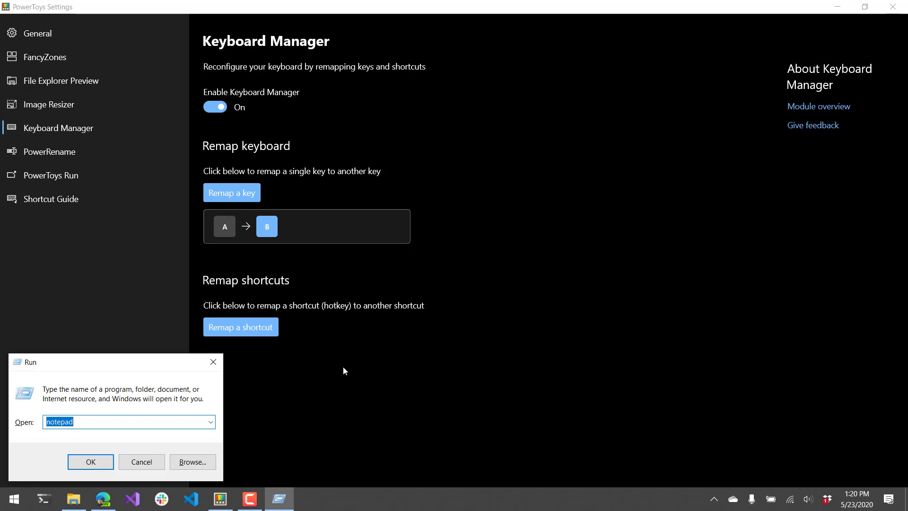
type("bbbbbbbb")
left_click(142, 462)
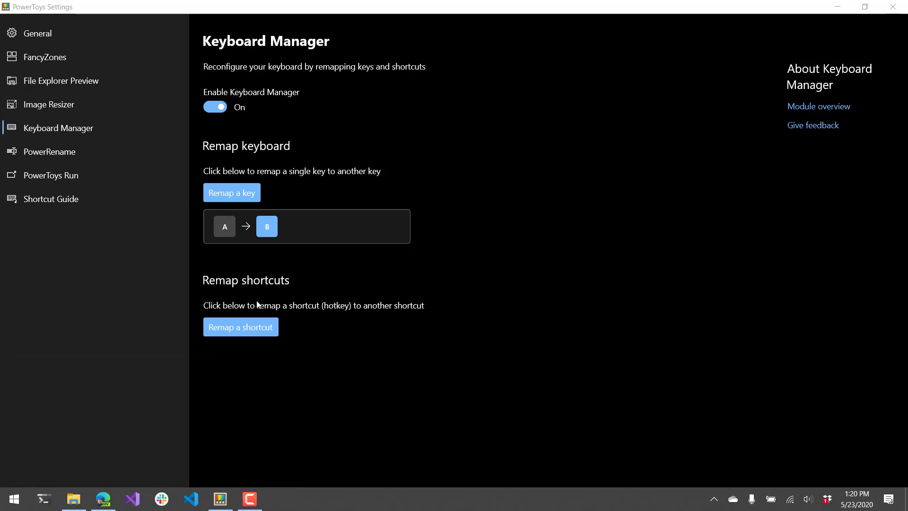
- Delete the A to B remapping and save the empty remap list
left_click(247, 196)
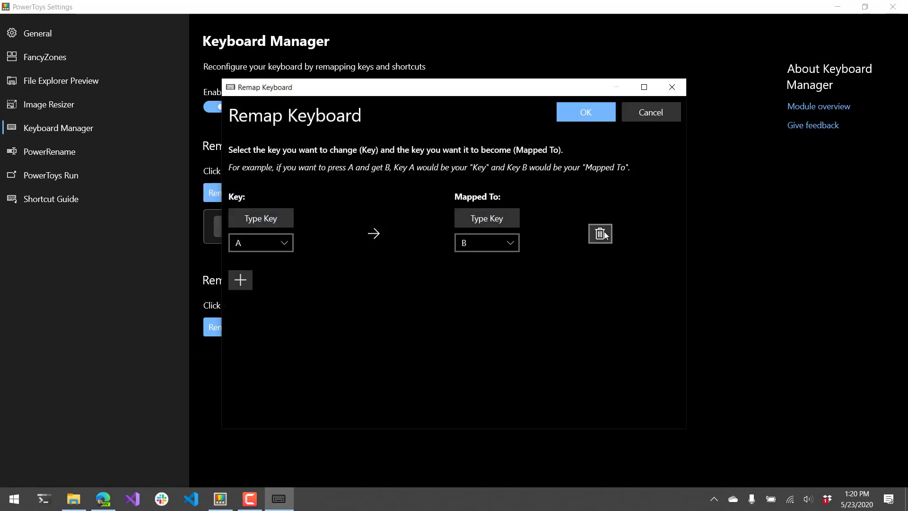
left_click(601, 233)
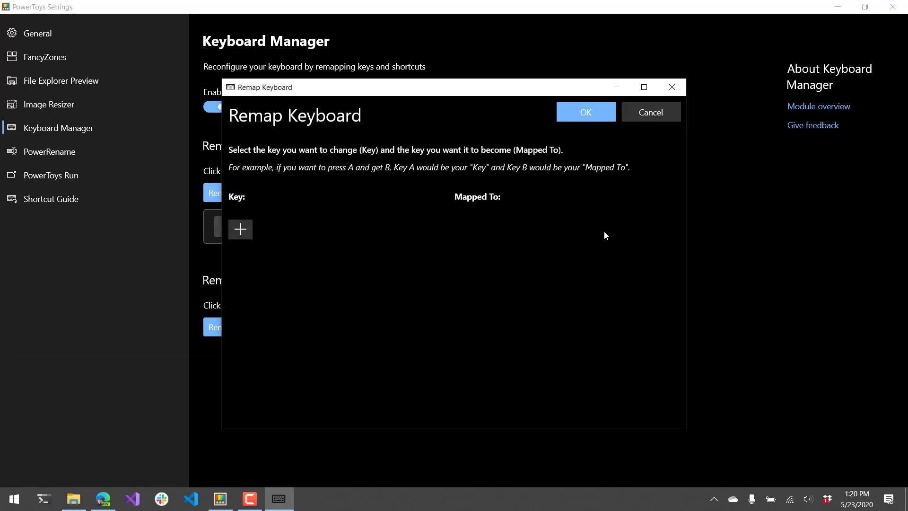
left_click(577, 122)
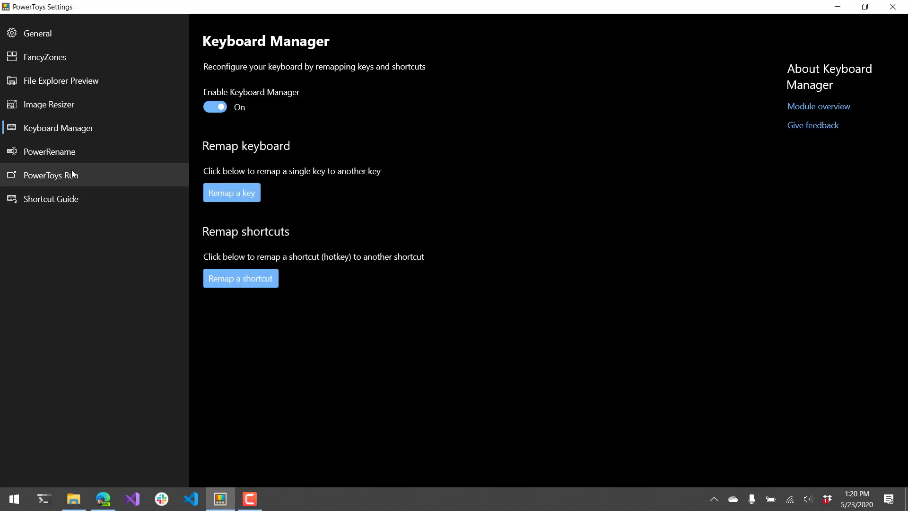
- Look over the PowerRename page, then bring the Pictures folder in File Explorer forward
left_click(71, 151)
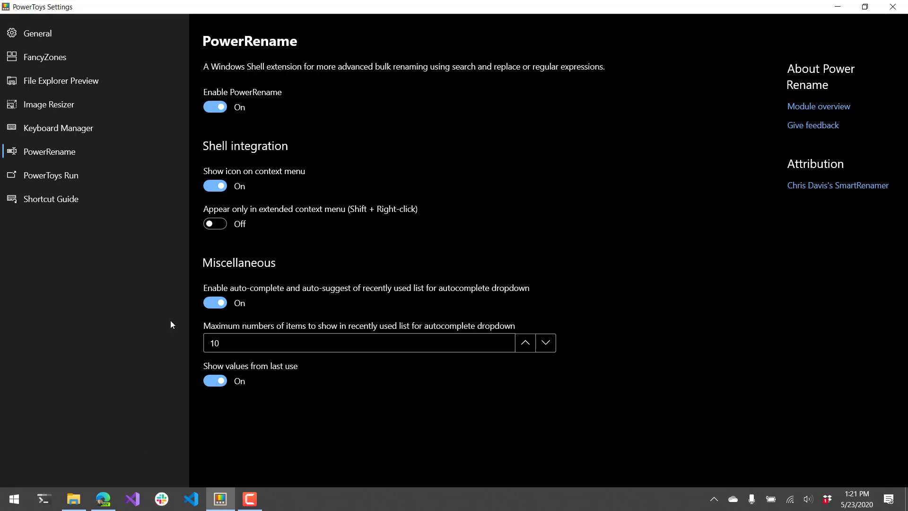
left_click(85, 501)
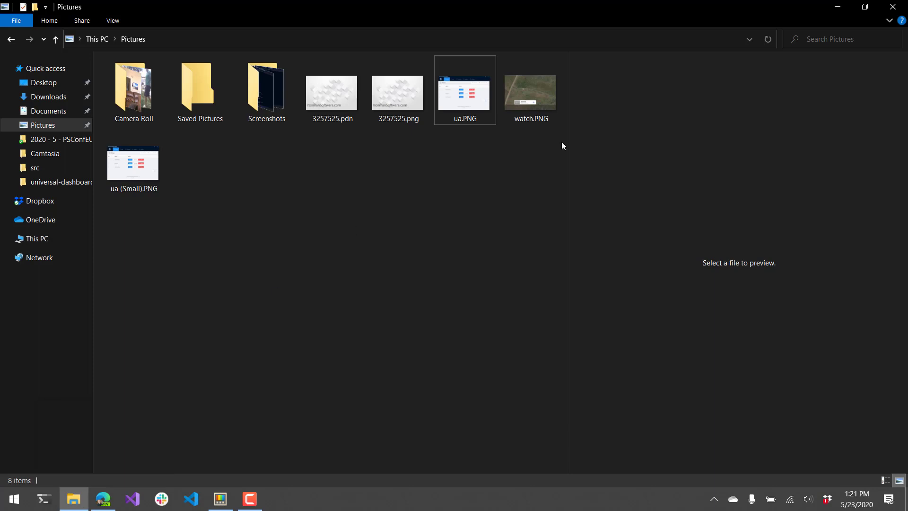
left_click_drag(562, 145, 334, 75)
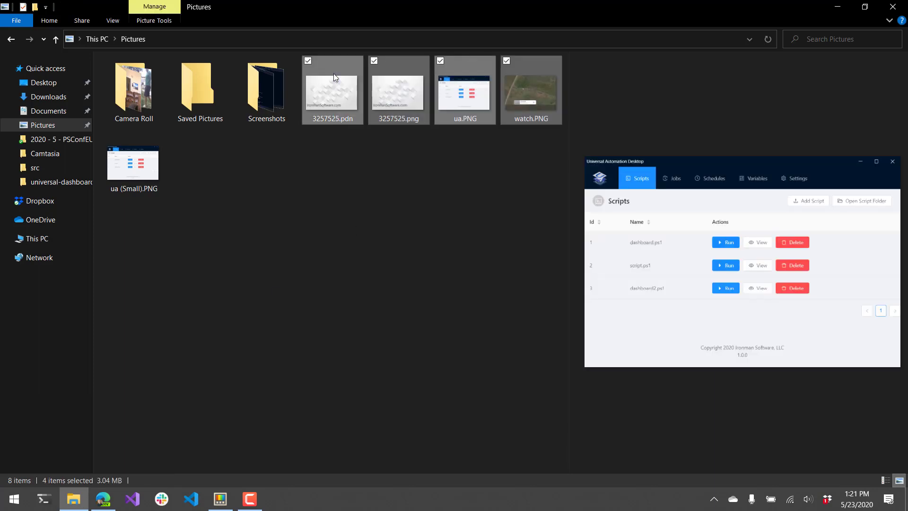
right_click(331, 77)
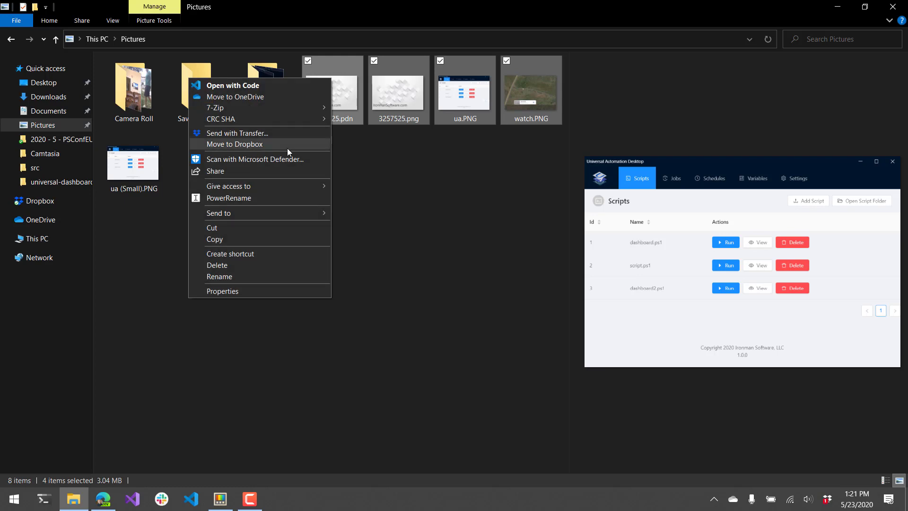
left_click(260, 197)
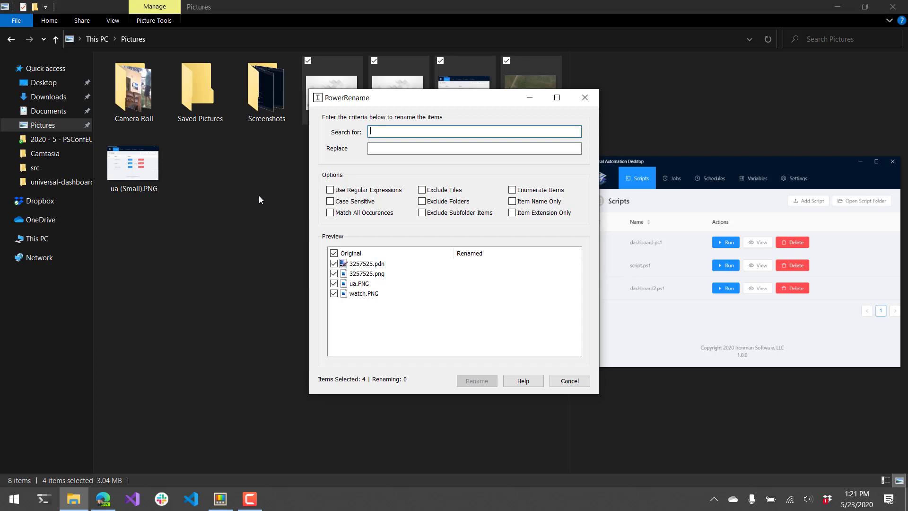
type("png")
key("Tab")
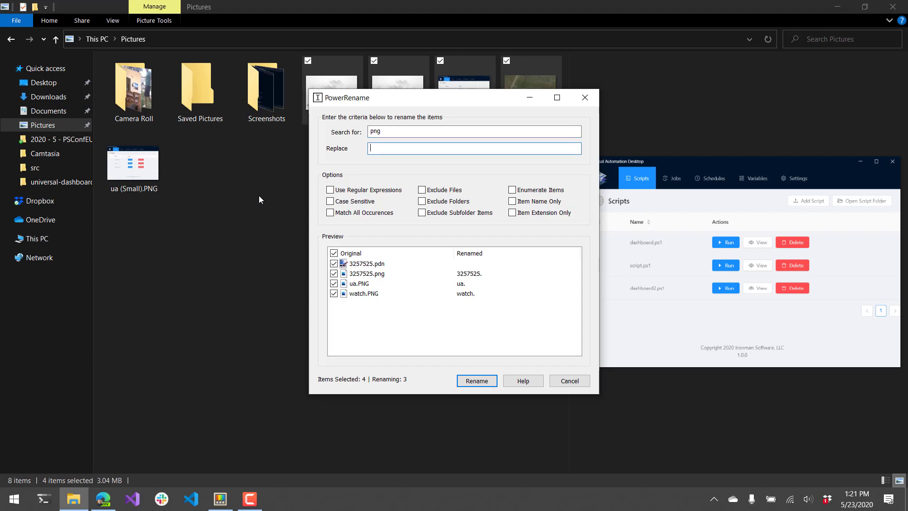
type("jpg")
left_click(567, 382)
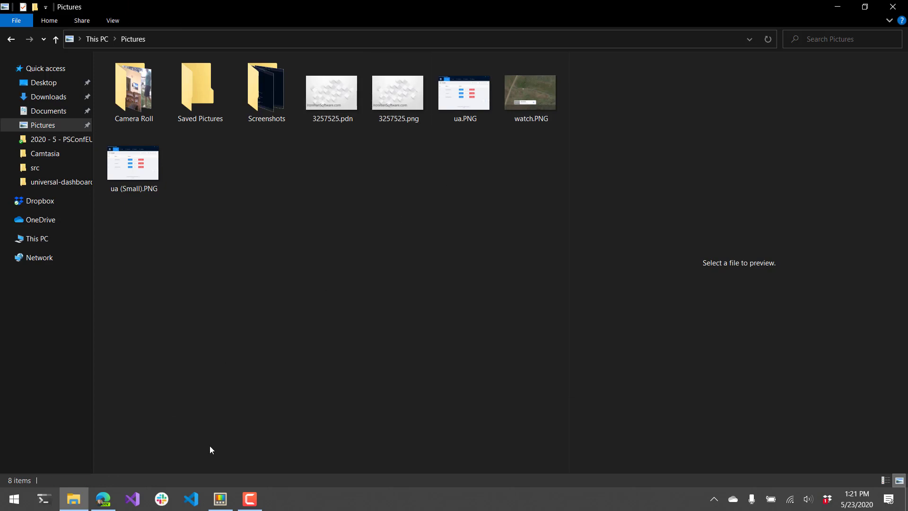
- Show the PowerToys Run page (max results 4, Alt + Space shortcut) and briefly open the Windows Run box
left_click(220, 499)
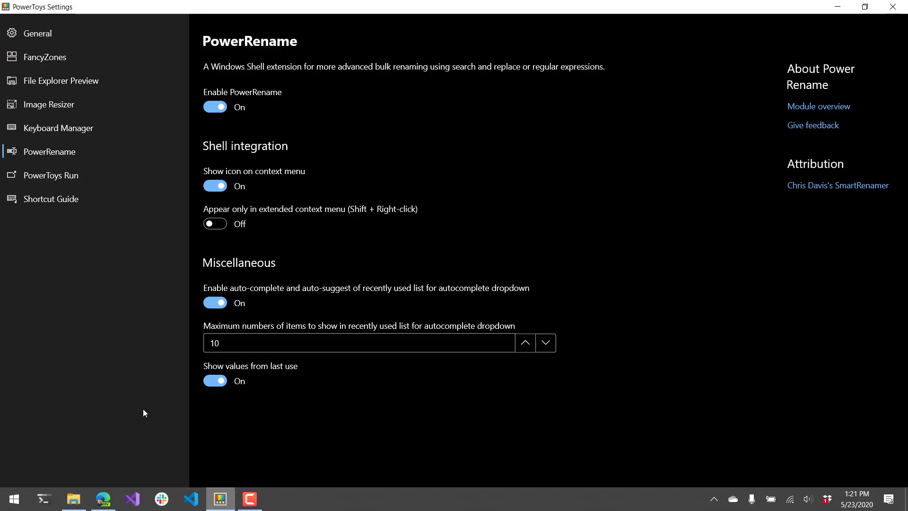
left_click(73, 185)
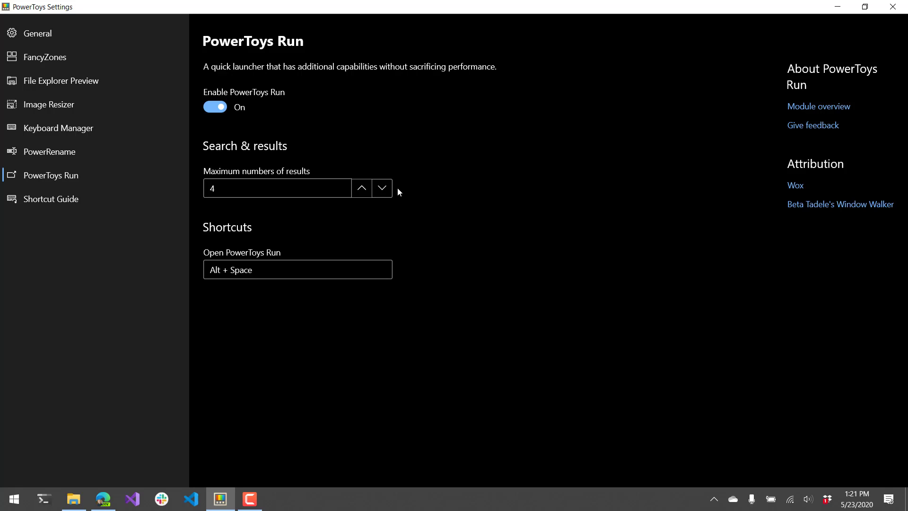
key("super+r")
key("Escape")
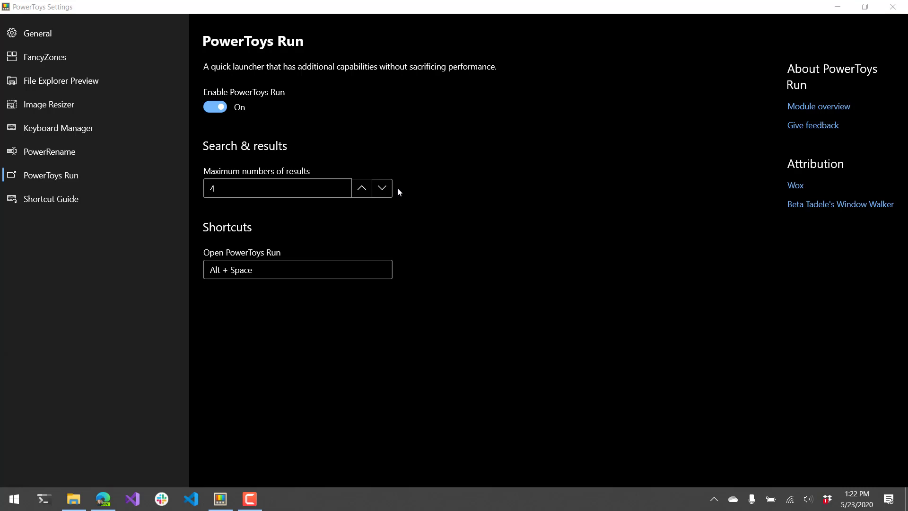
- Search 'chro' in PowerToys Run to launch Google Chrome, then close Chrome
key("alt+space")
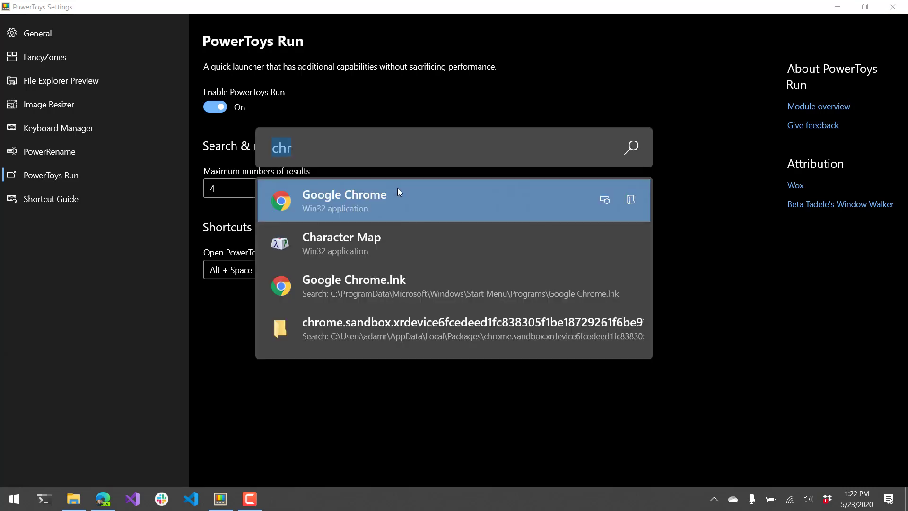
key("BackSpace")
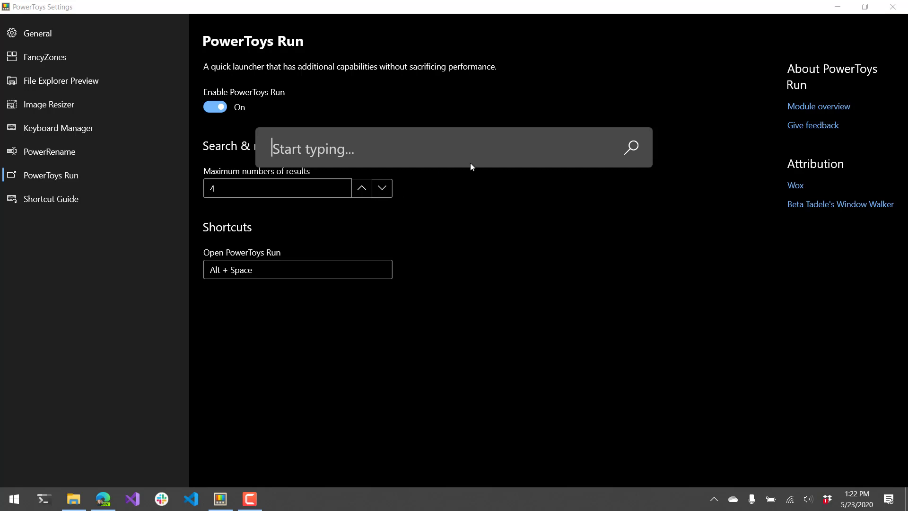
type("chroi")
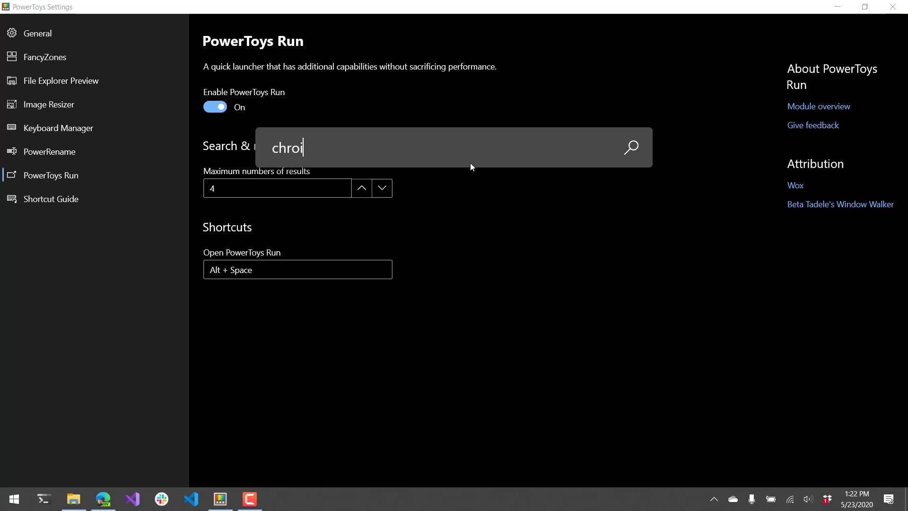
key("BackSpace")
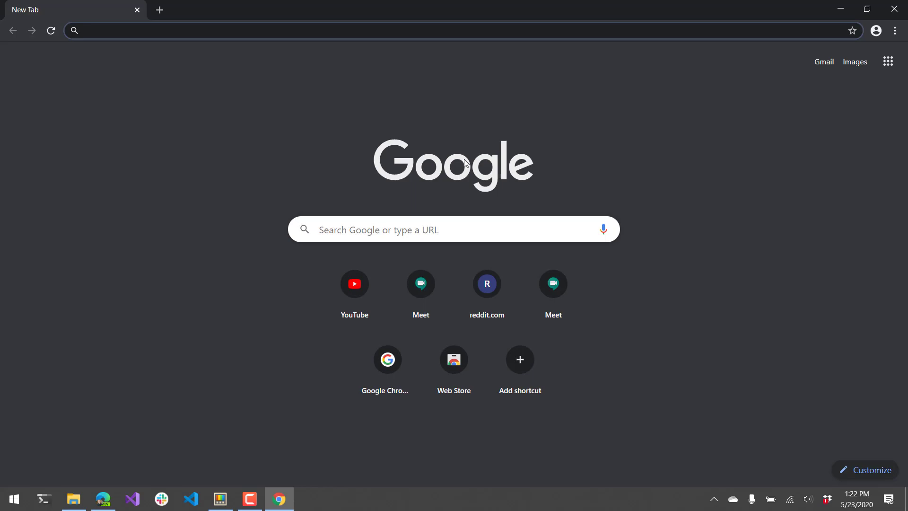
left_click(894, 10)
- Show the Shortcut Guide page (900 ms, Dark theme) and display its Windows-key shortcut overlay
left_click(111, 202)
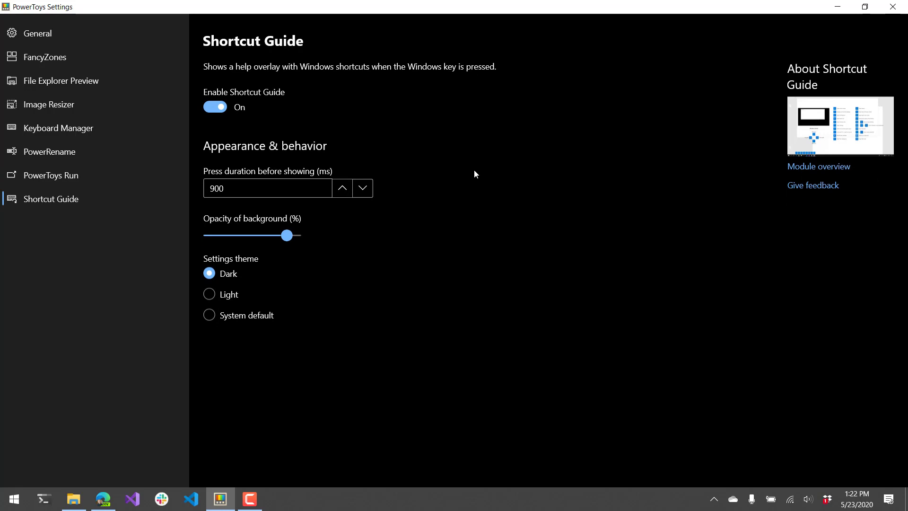
key("super")
left_click(250, 499)
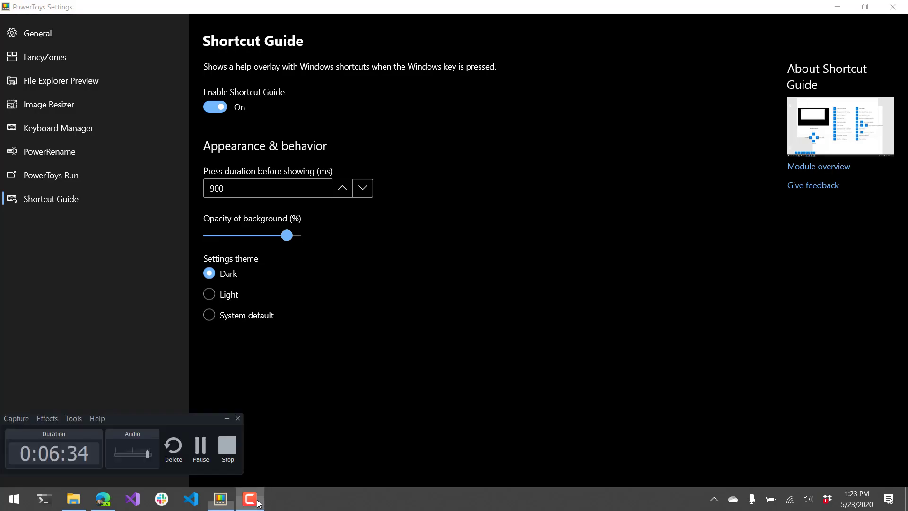